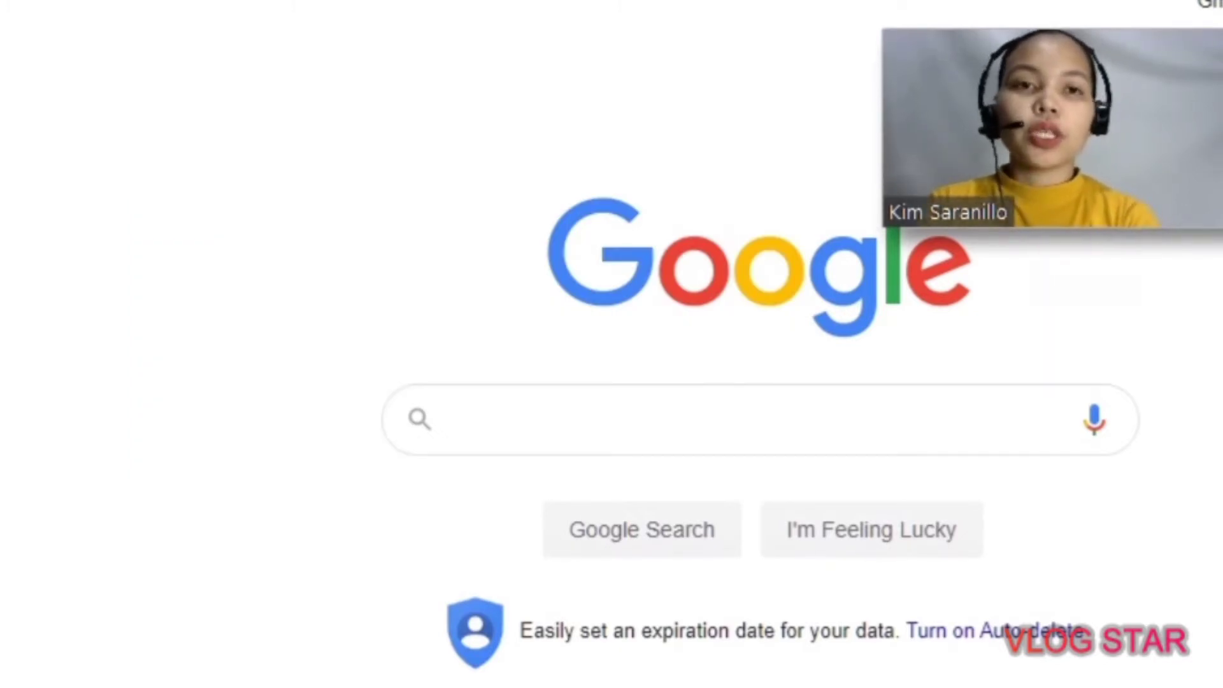
# Enter 'Droidcam' into the Google search box.
pyautogui.write('Droidca')
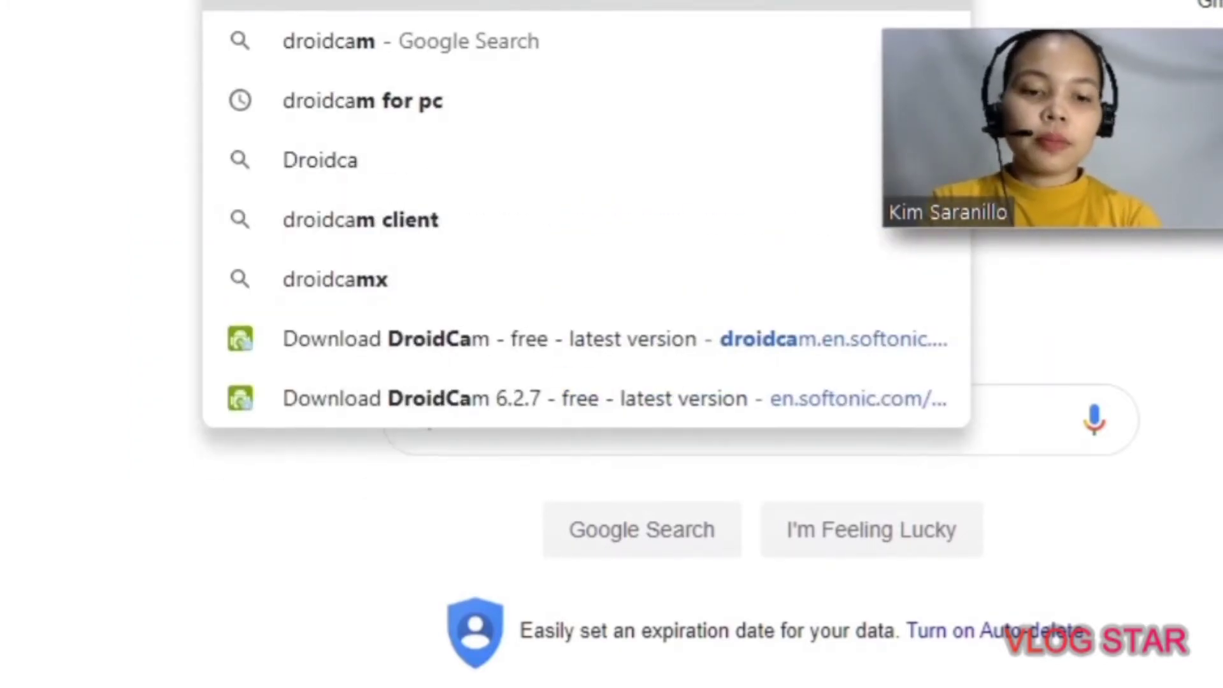
pyautogui.write('m')
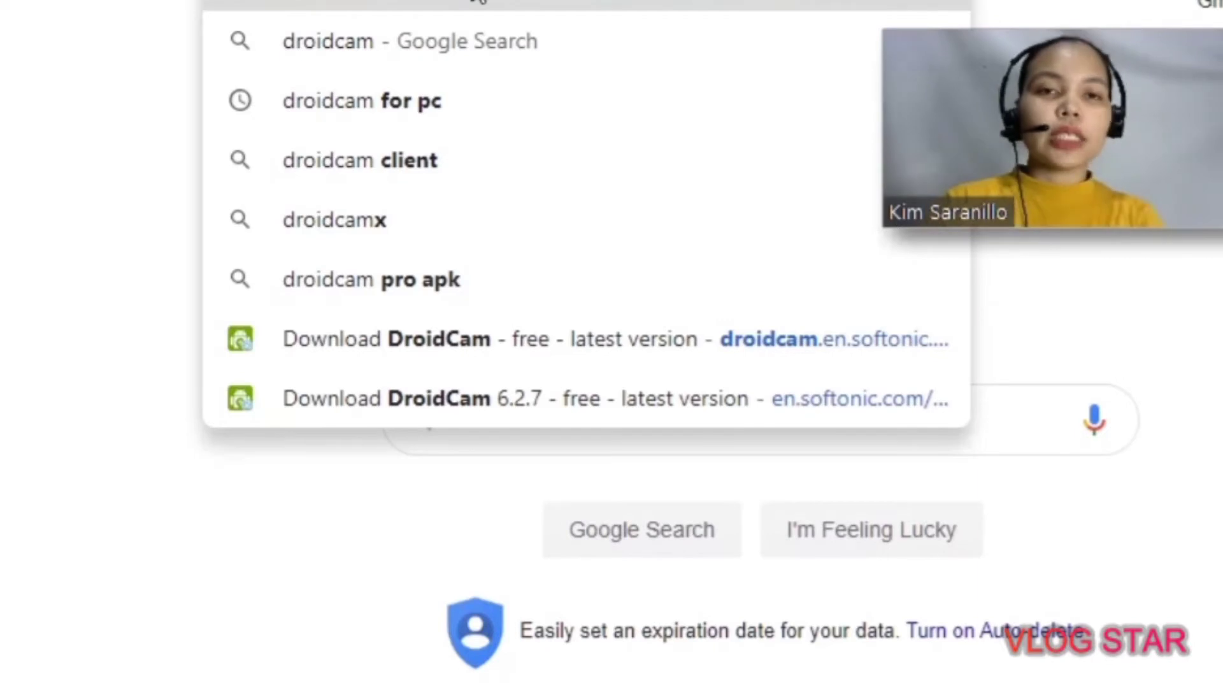
# Run the droidcam search to reach Softonic's DroidCam for Windows 6.2.7 page.
pyautogui.press('Return')
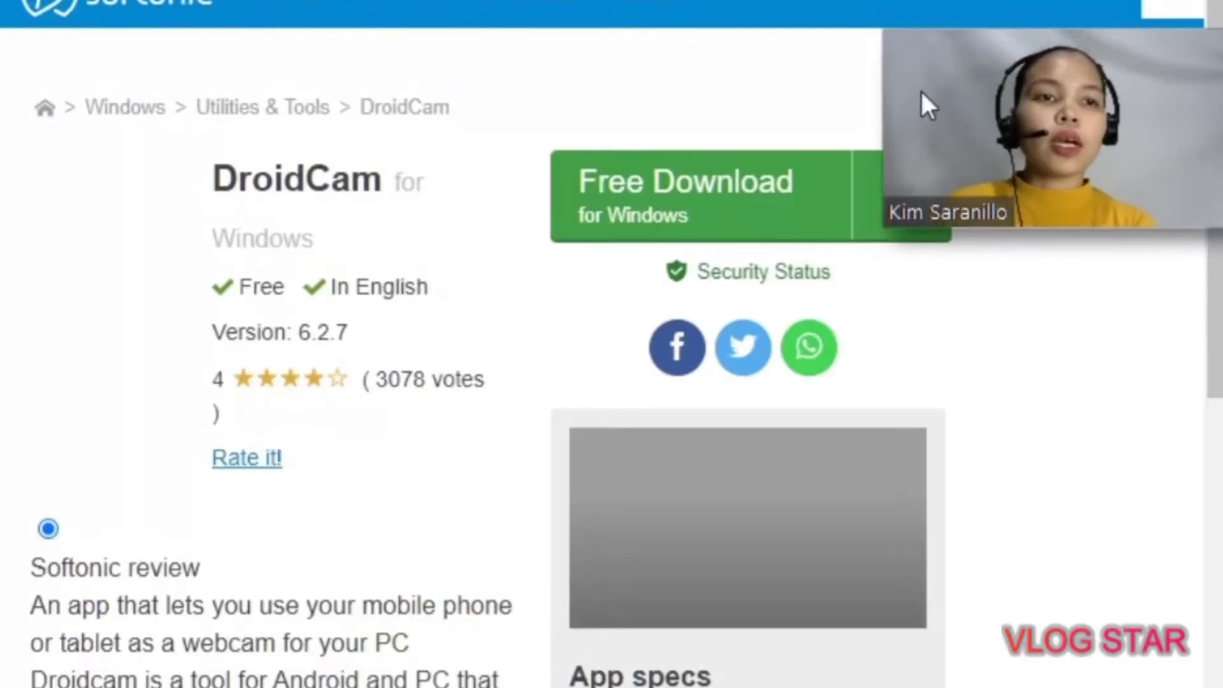
# Start the free DroidCam 6.2.7 download for Windows on Softonic.
pyautogui.scroll(-2, 1216, 303)
pyautogui.scroll(2, 1217, 287)
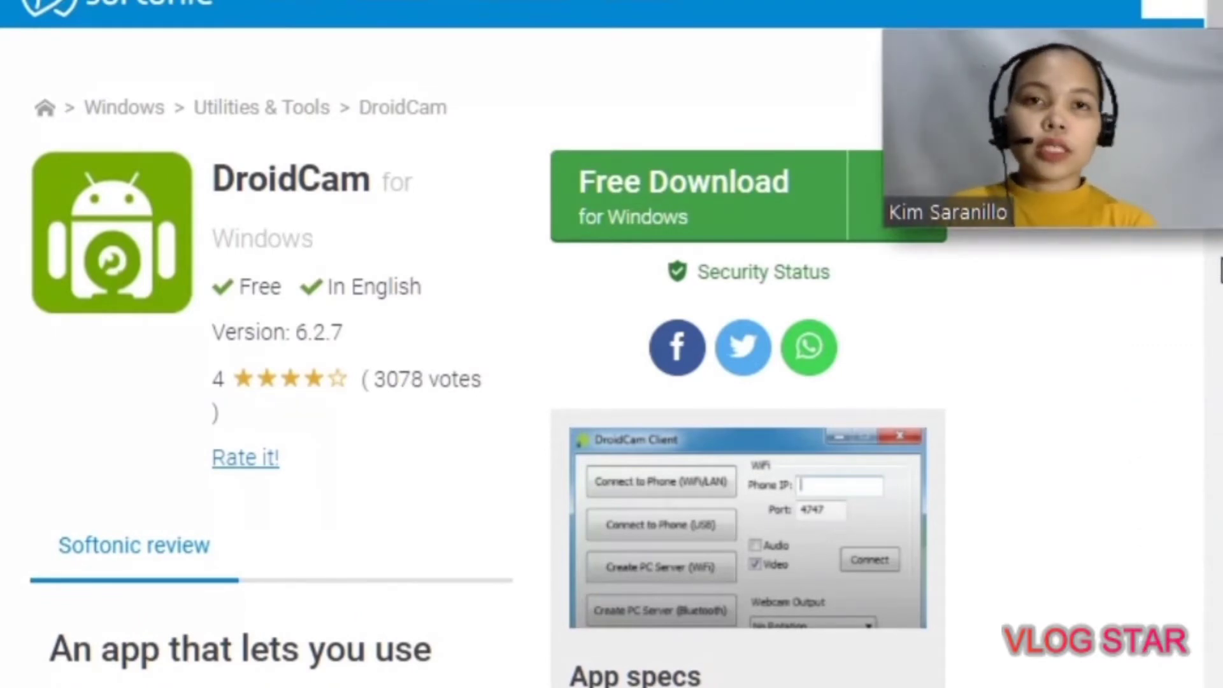
pyautogui.scroll(6, 1215, 264)
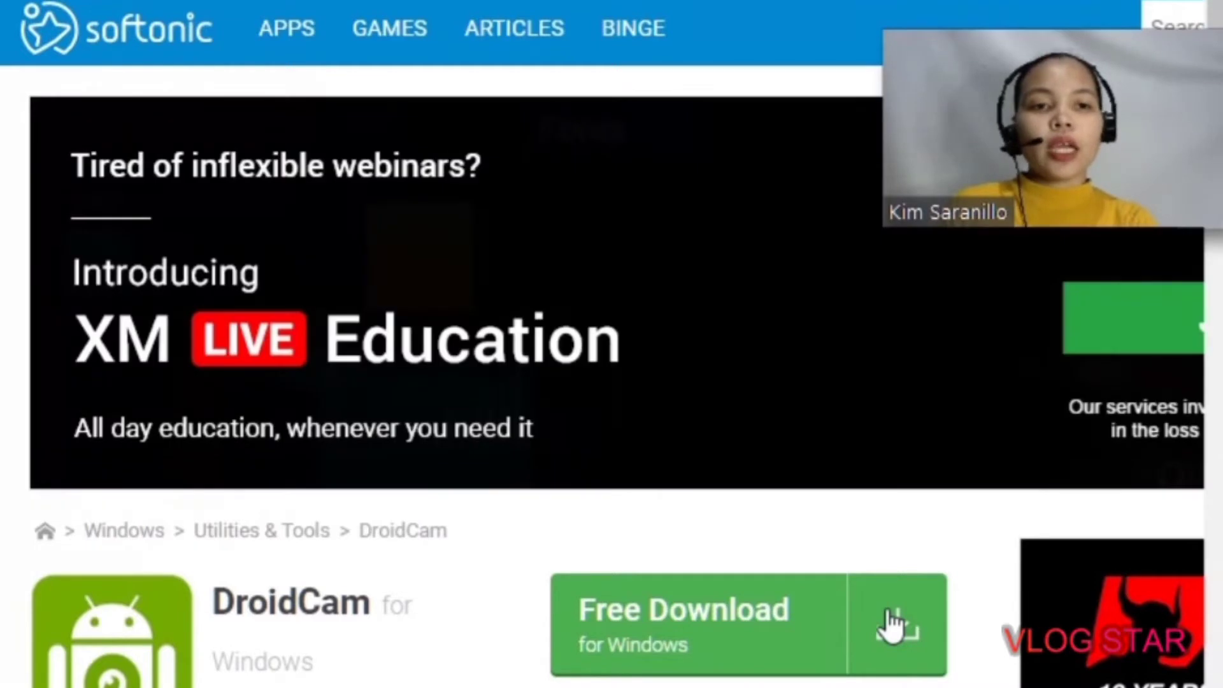
pyautogui.click(893, 624)
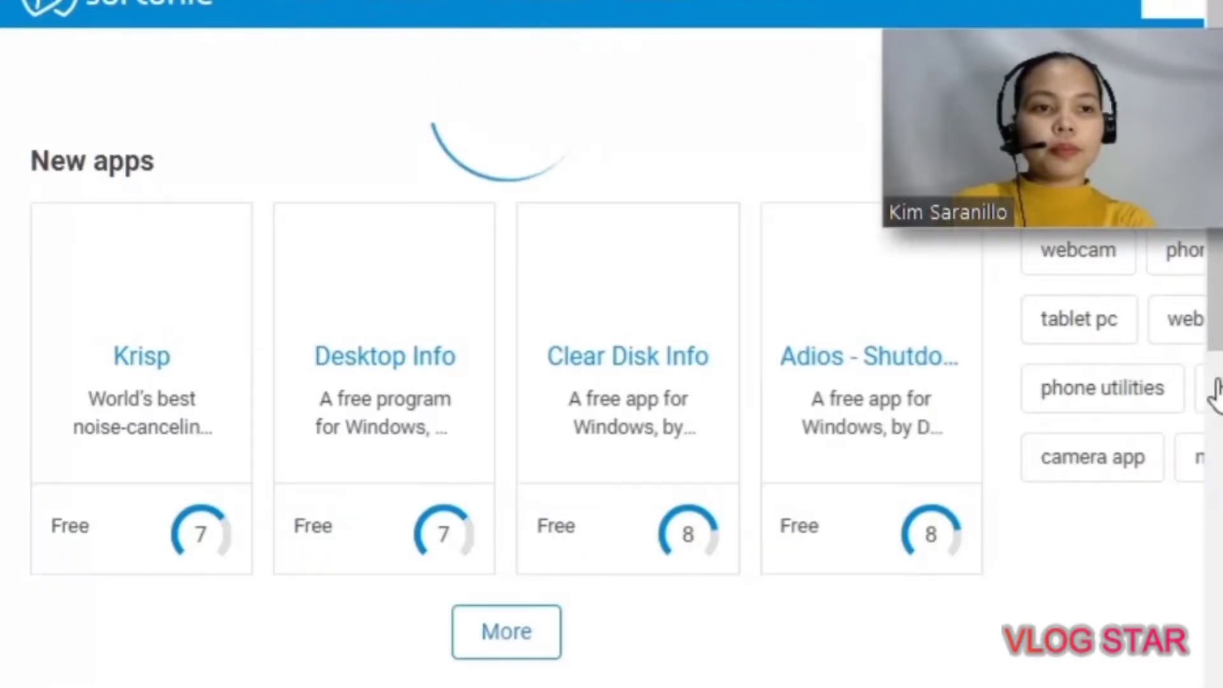
pyautogui.scroll(-10, 1214, 390)
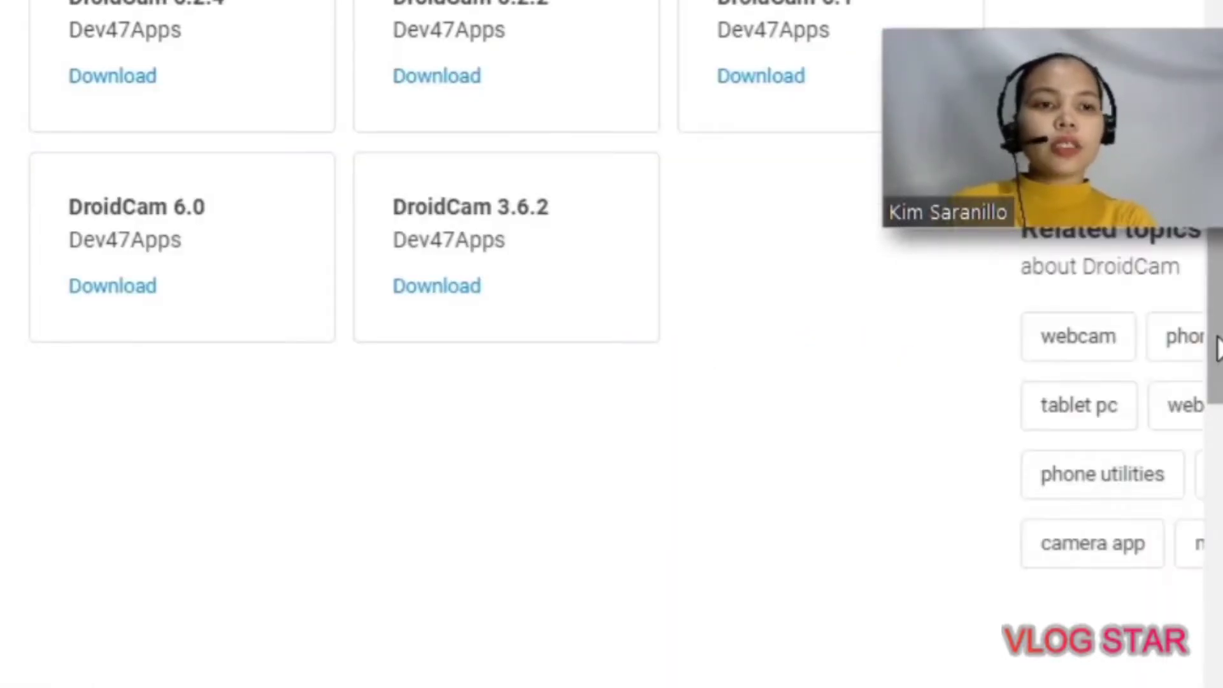
pyautogui.moveTo(1220, 341); pyautogui.dragTo(1217, 195)
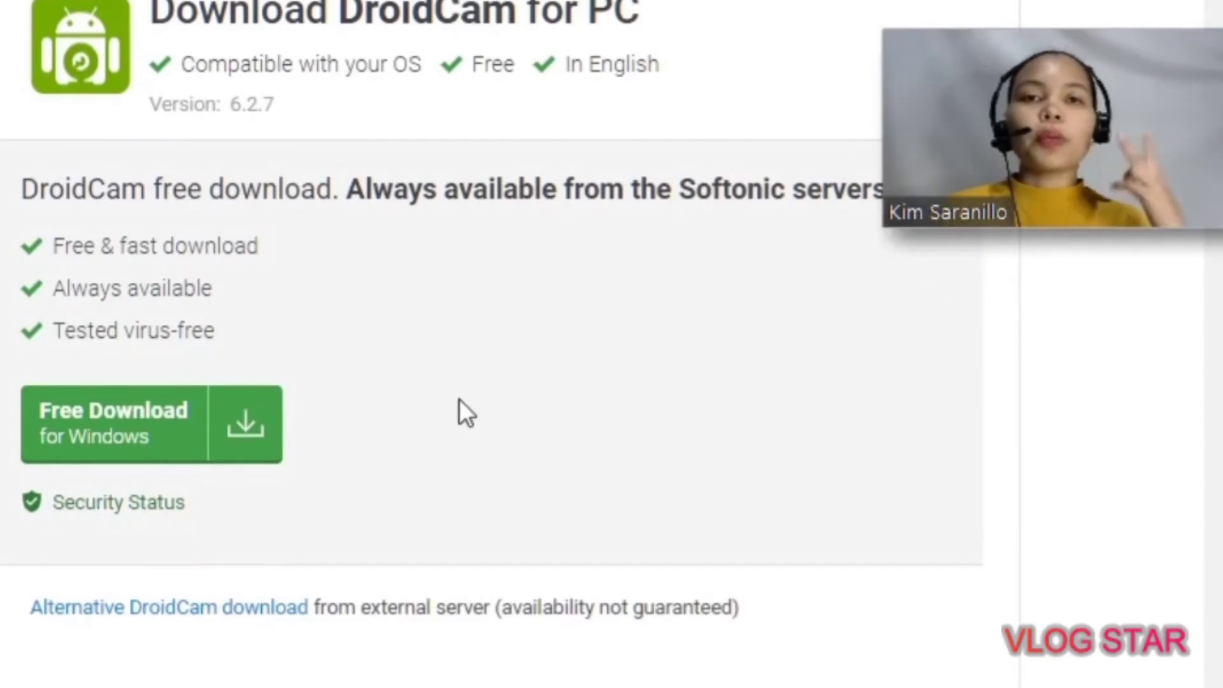
# With DroidCam Client installed and running, select the Device IP field in its WiFi connect dialog.
pyautogui.scroll(-1, 459, 400)
pyautogui.scroll(3, 273, 364)
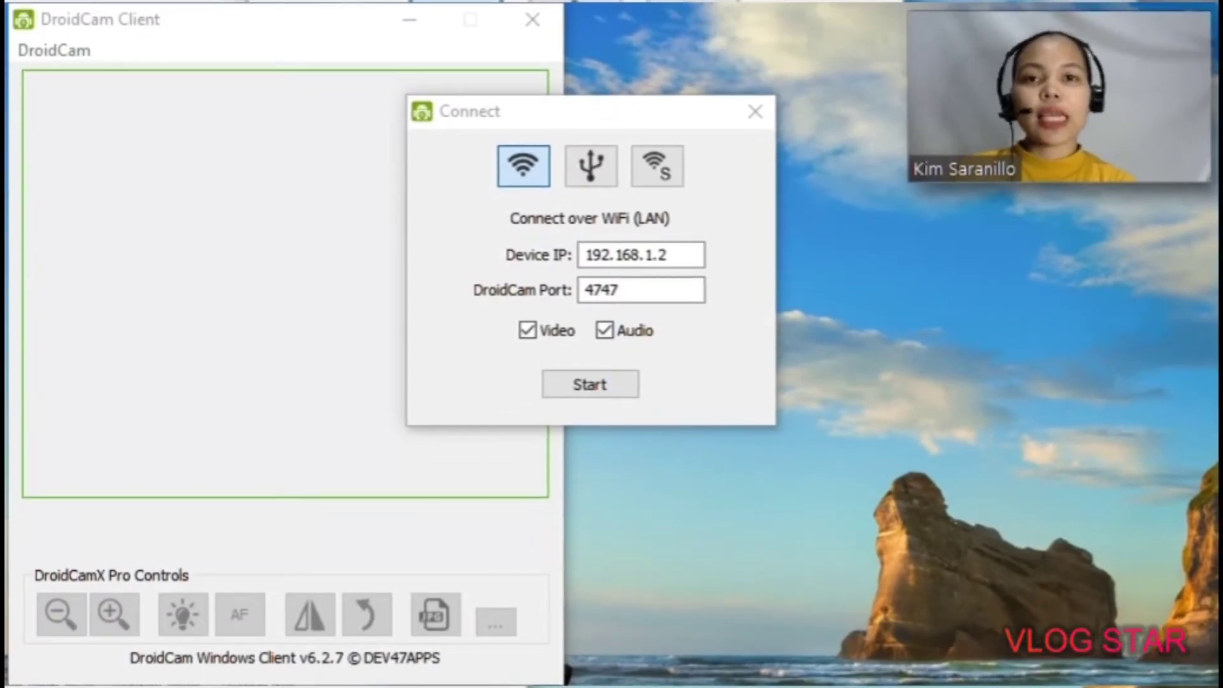
pyautogui.click(691, 254)
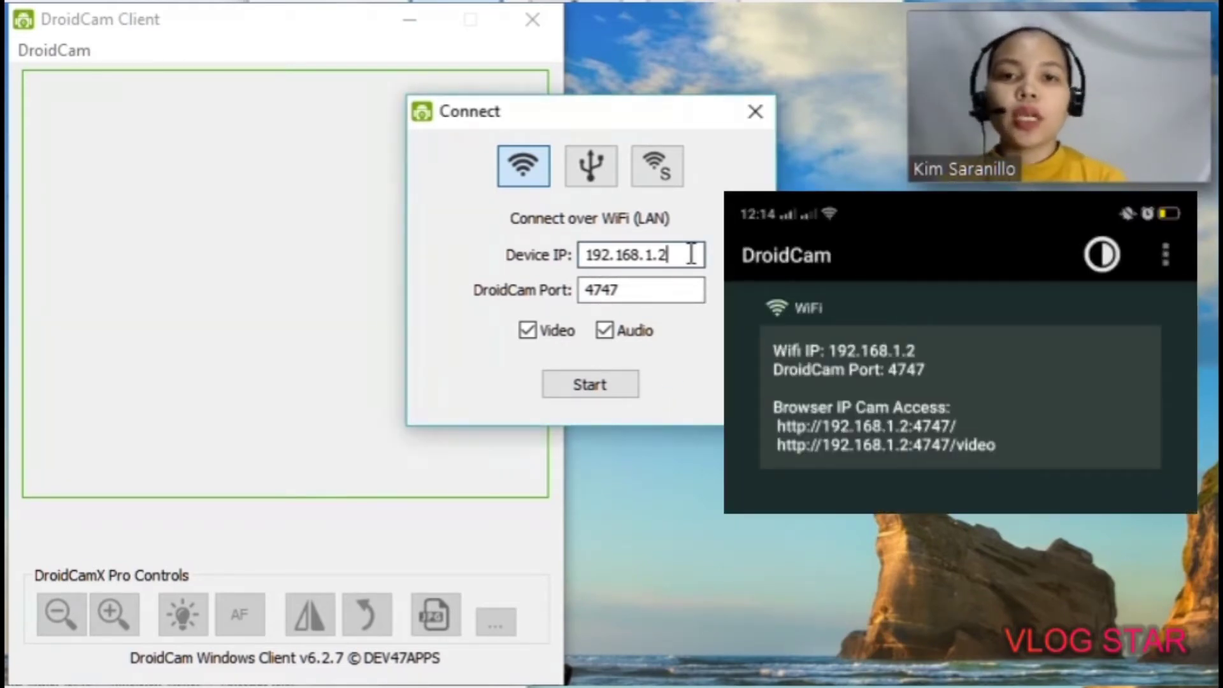
# Replace the Device IP with 192.168.1.2 and the DroidCam Port with 4747.
pyautogui.press('BackSpace')
pyautogui.press('BackSpace')
pyautogui.press('BackSpace')
pyautogui.press('BackSpace')
pyautogui.press('BackSpace')
pyautogui.press('BackSpace')
pyautogui.press('BackSpace')
pyautogui.press('BackSpace')
pyautogui.press('BackSpace')
pyautogui.press('BackSpace')
pyautogui.press('BackSpace')
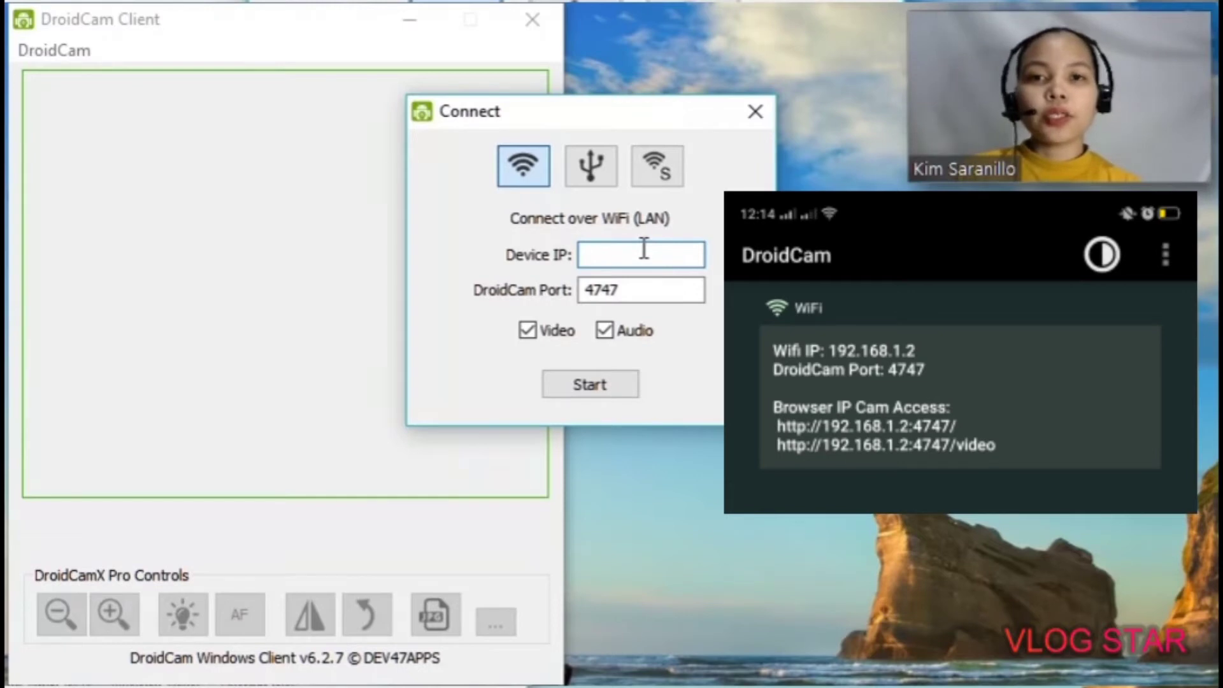
pyautogui.write('19')
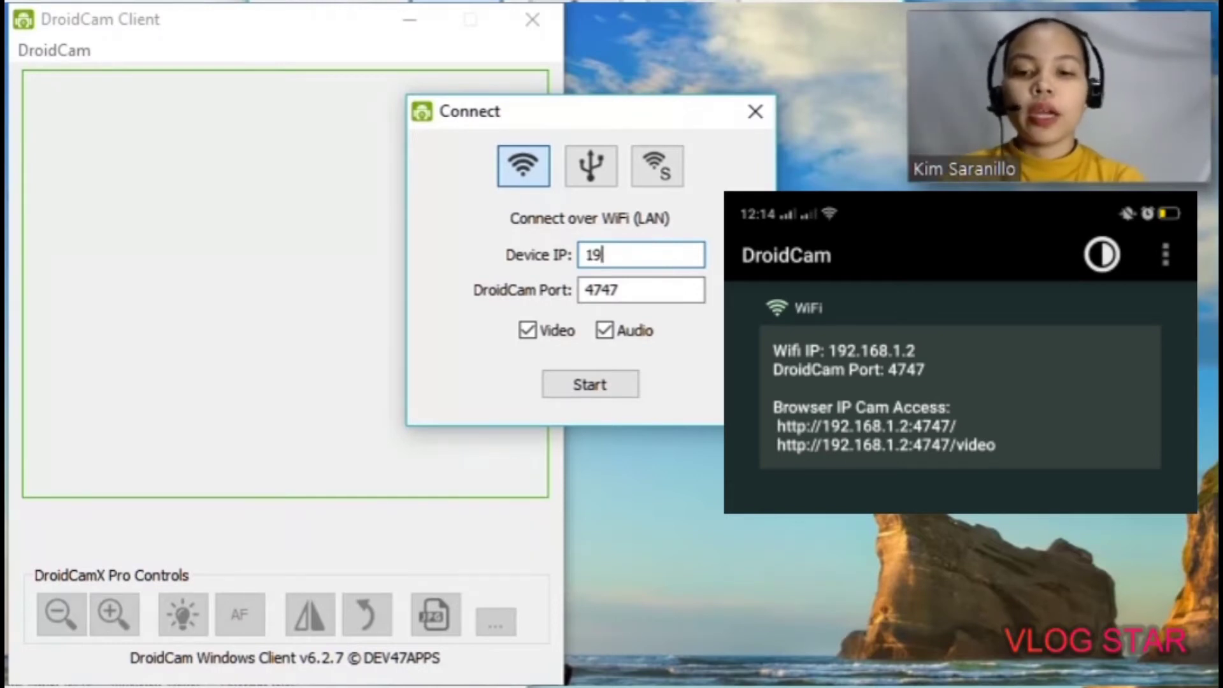
pyautogui.write('2.1')
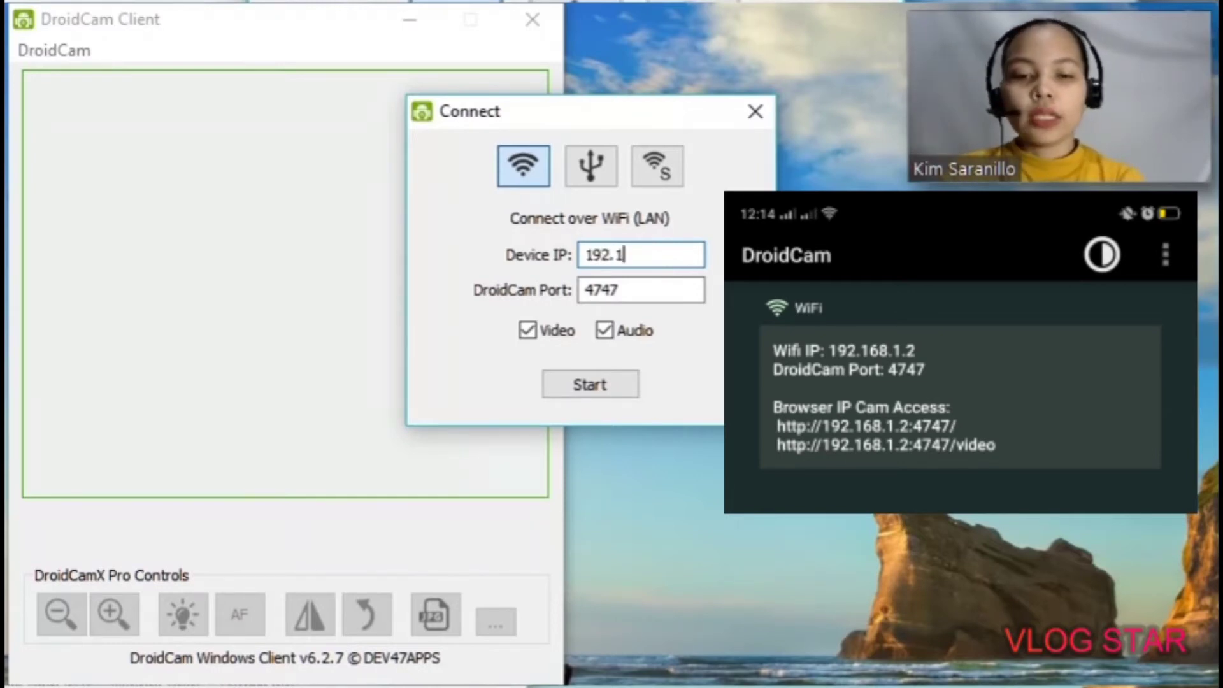
pyautogui.write('68.1.2')
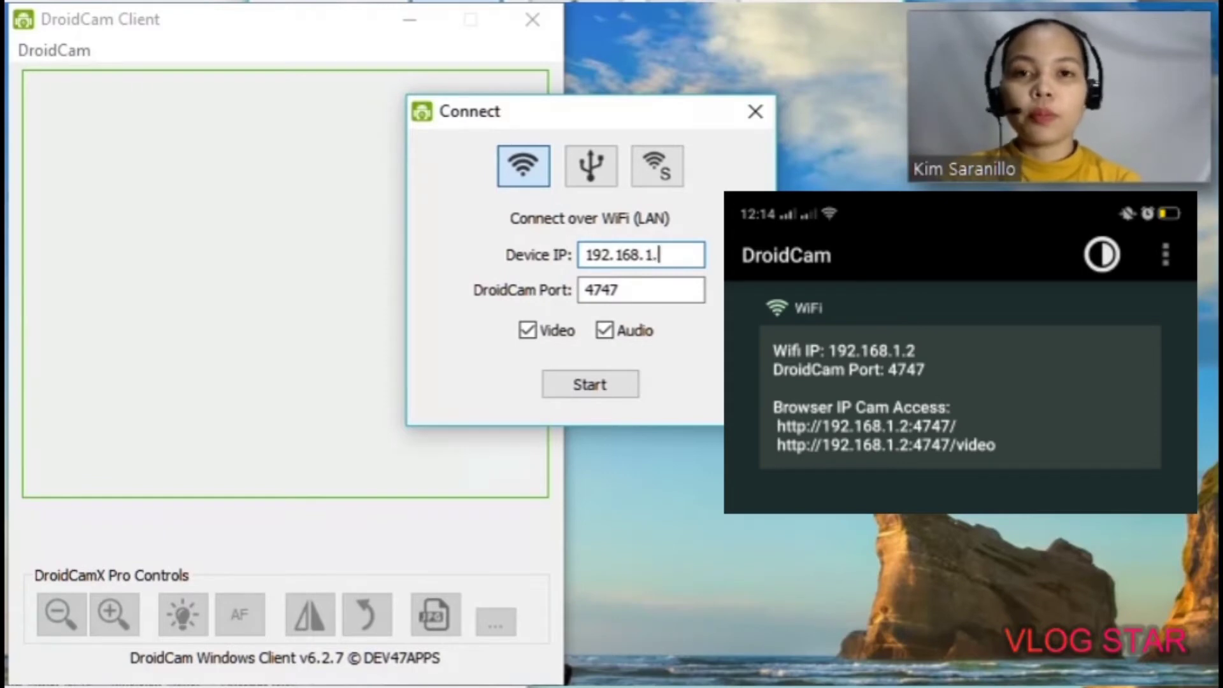
pyautogui.click(636, 285)
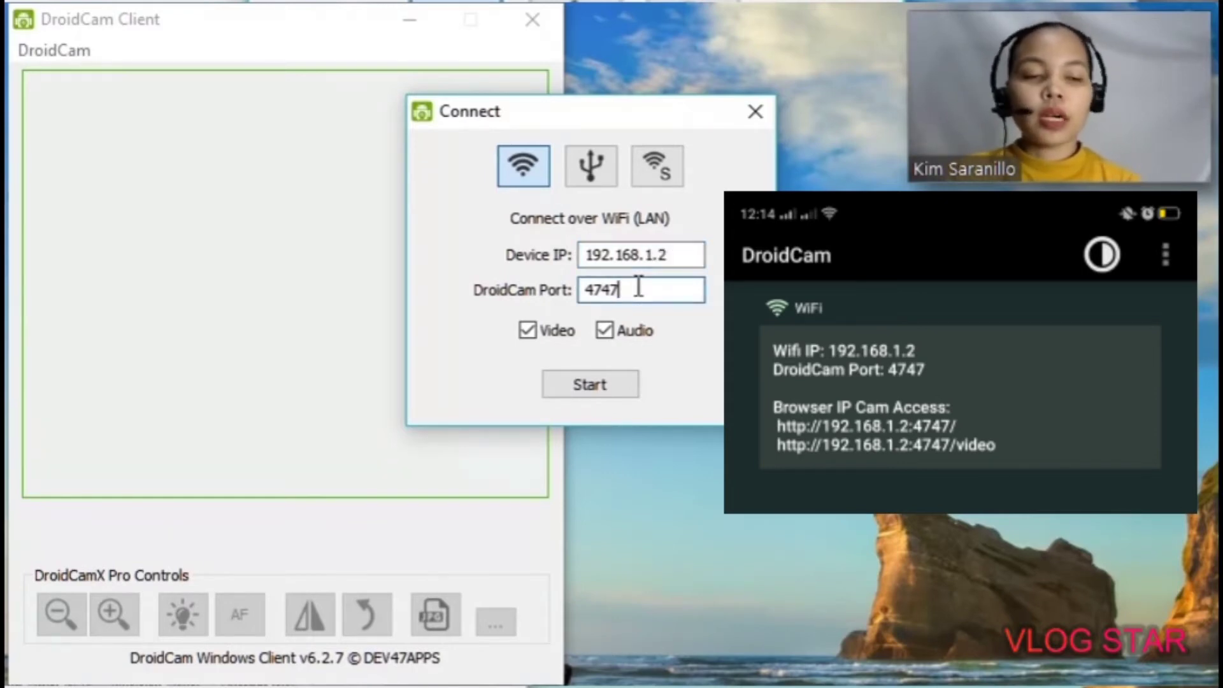
pyautogui.press('BackSpace')
pyautogui.press('BackSpace')
pyautogui.press('BackSpace')
pyautogui.press('BackSpace')
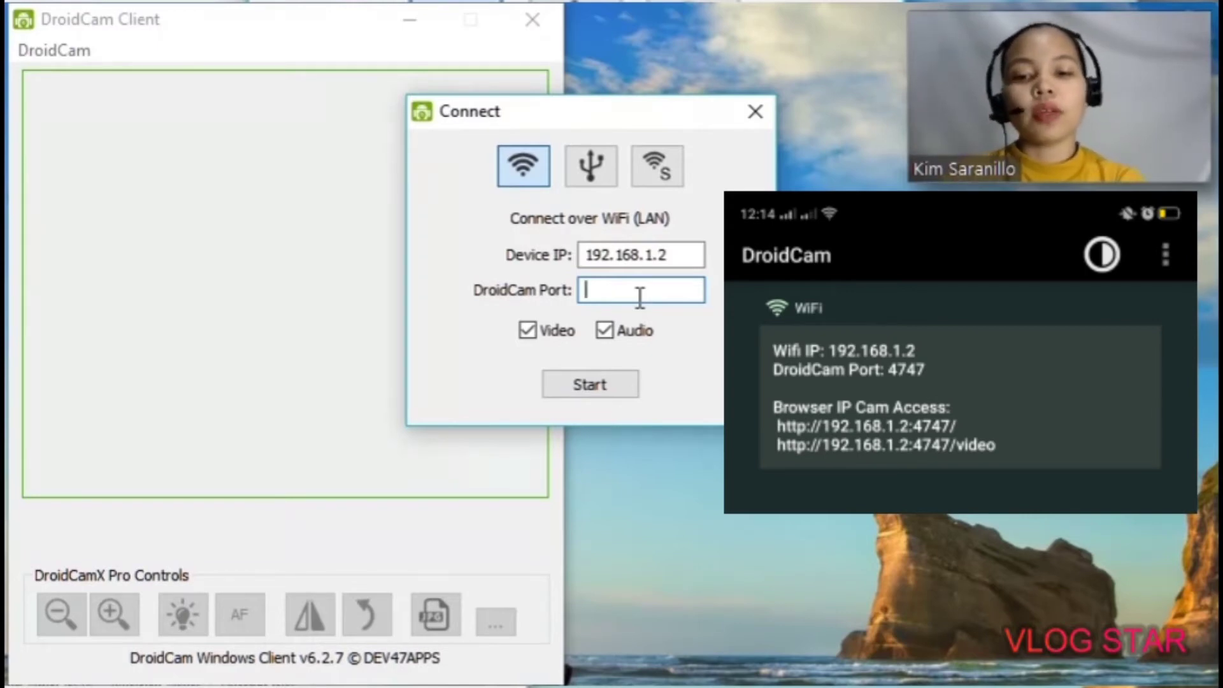
pyautogui.write('4747')
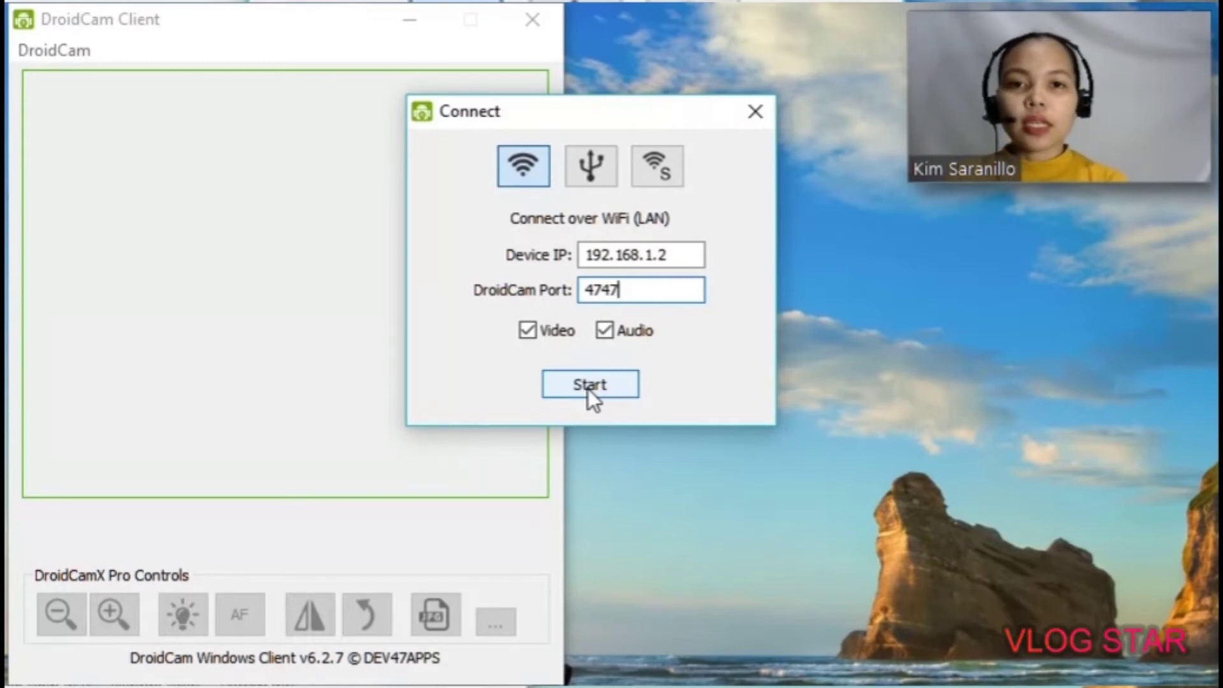
# Start the WiFi connection so the phone's live camera streams into the client preview.
pyautogui.click(589, 388)
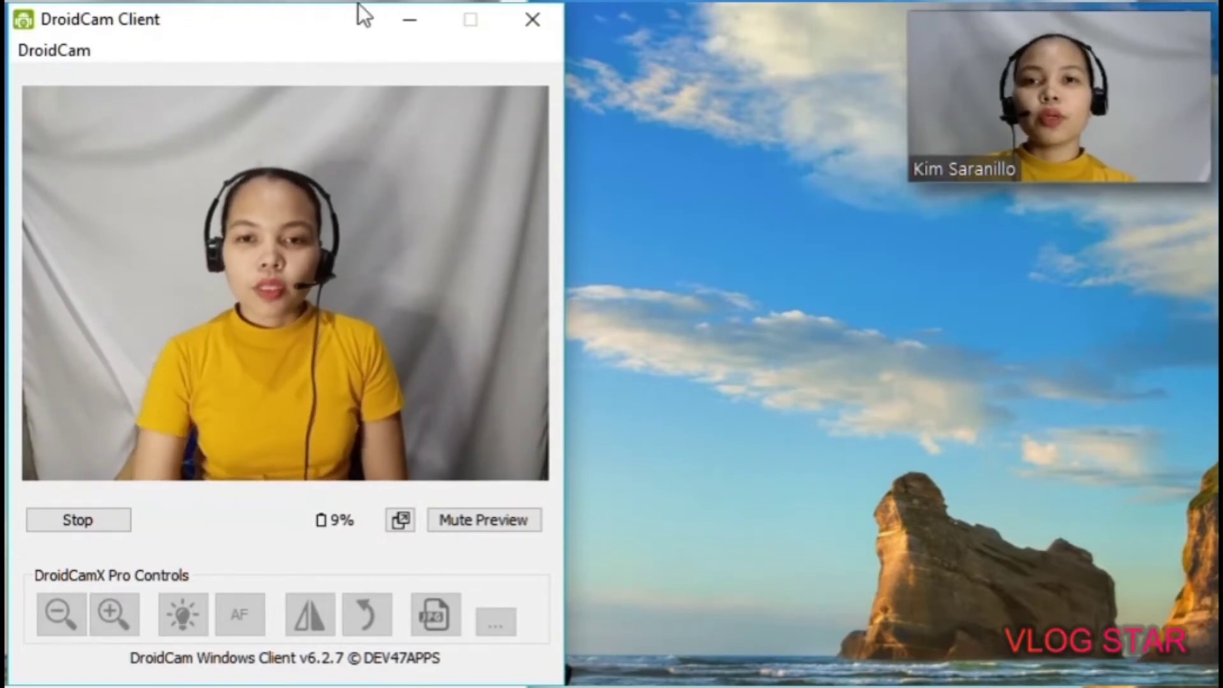
# Minimize DroidCam Client and open the '...' menu beside your Skype profile.
pyautogui.click(414, 20)
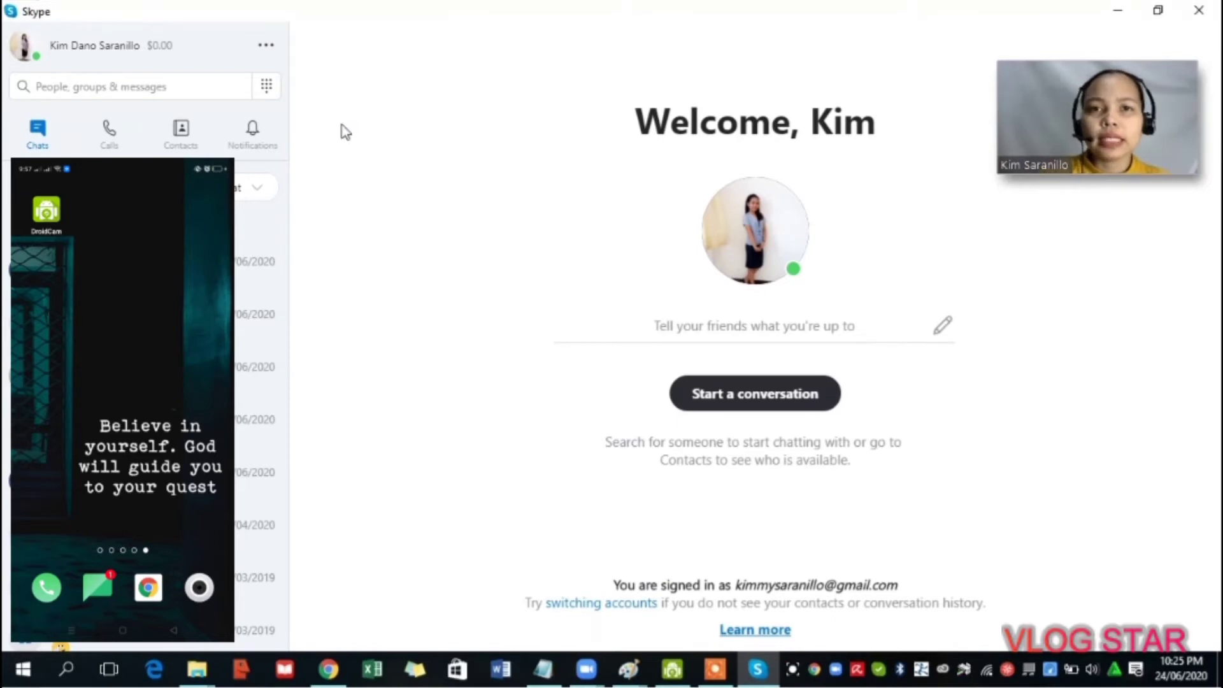
pyautogui.click(343, 134)
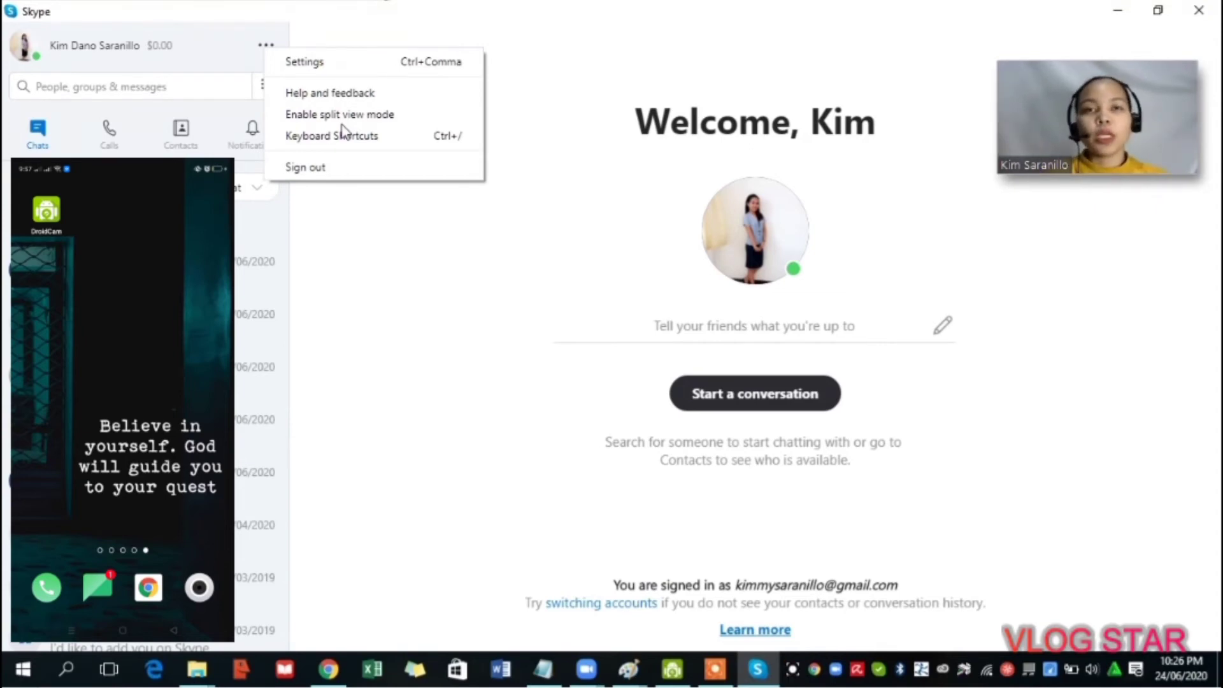
# Open Skype Settings and go to the Audio & Video section.
pyautogui.click(306, 57)
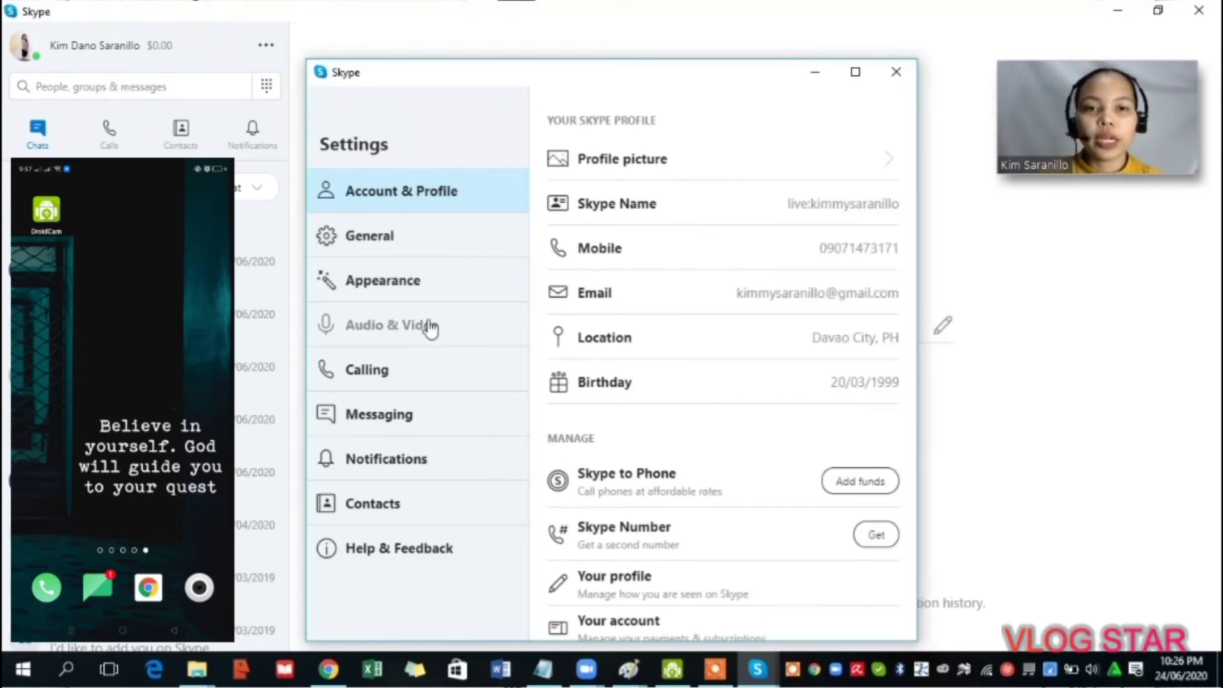
pyautogui.click(431, 328)
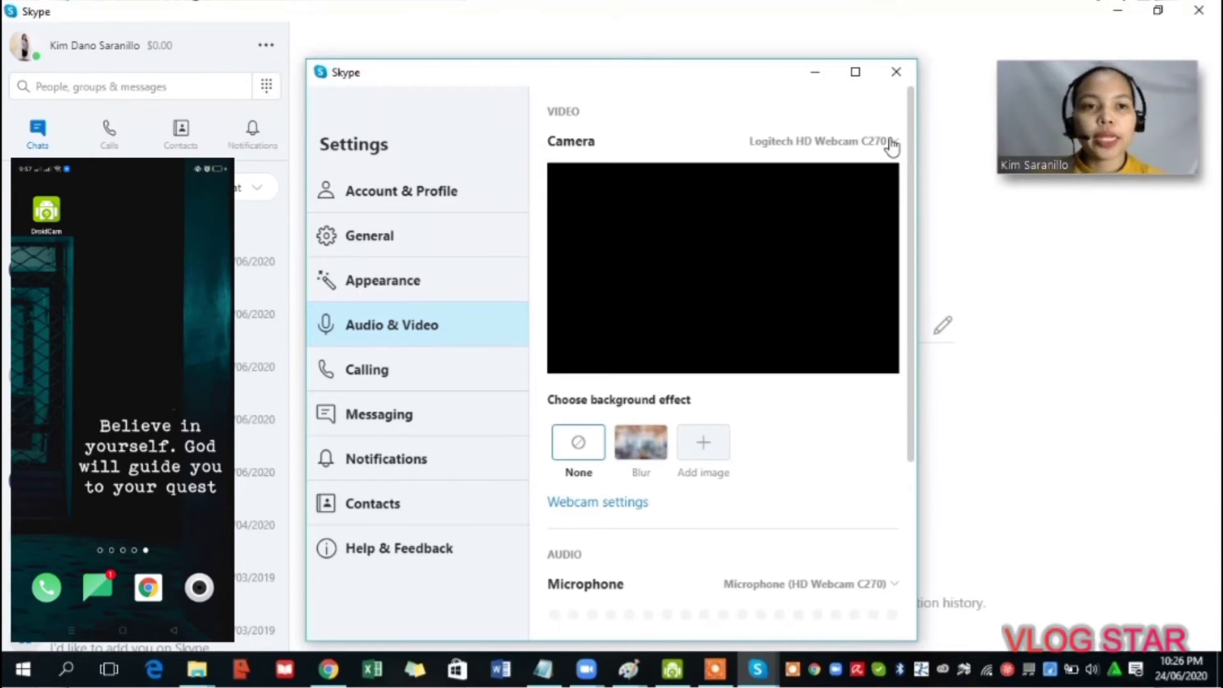
# Choose DroidCam Source 3 from the Camera dropdown under Video.
pyautogui.click(891, 143)
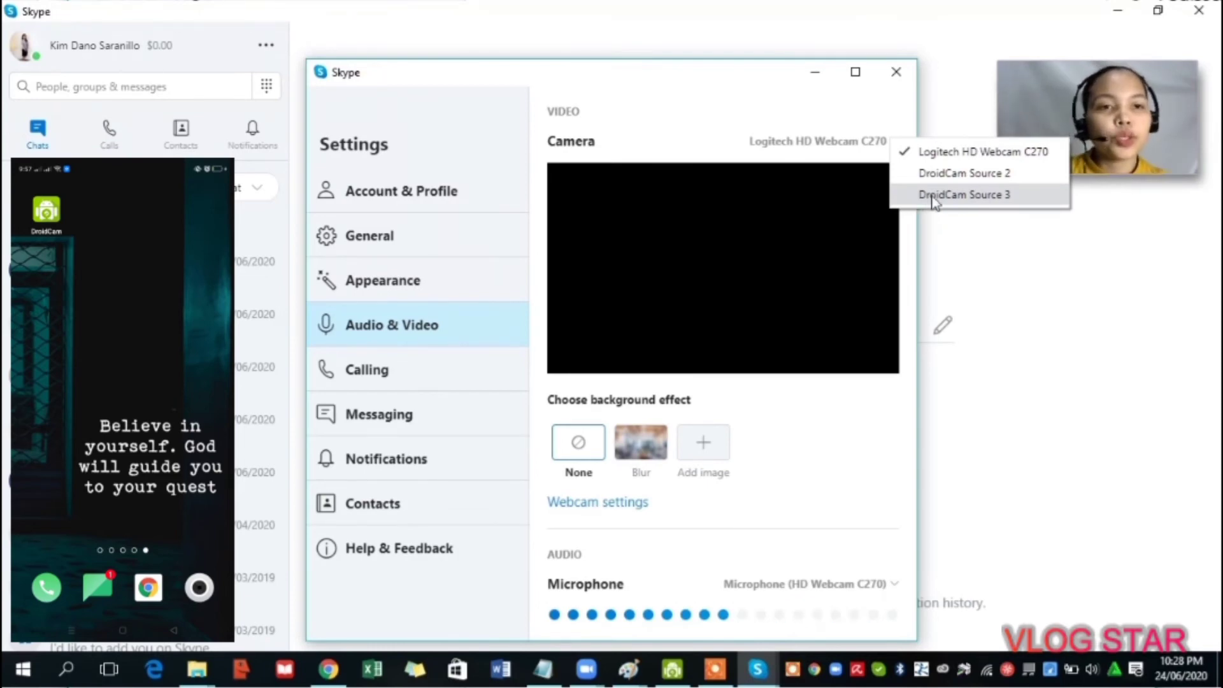
pyautogui.click(933, 198)
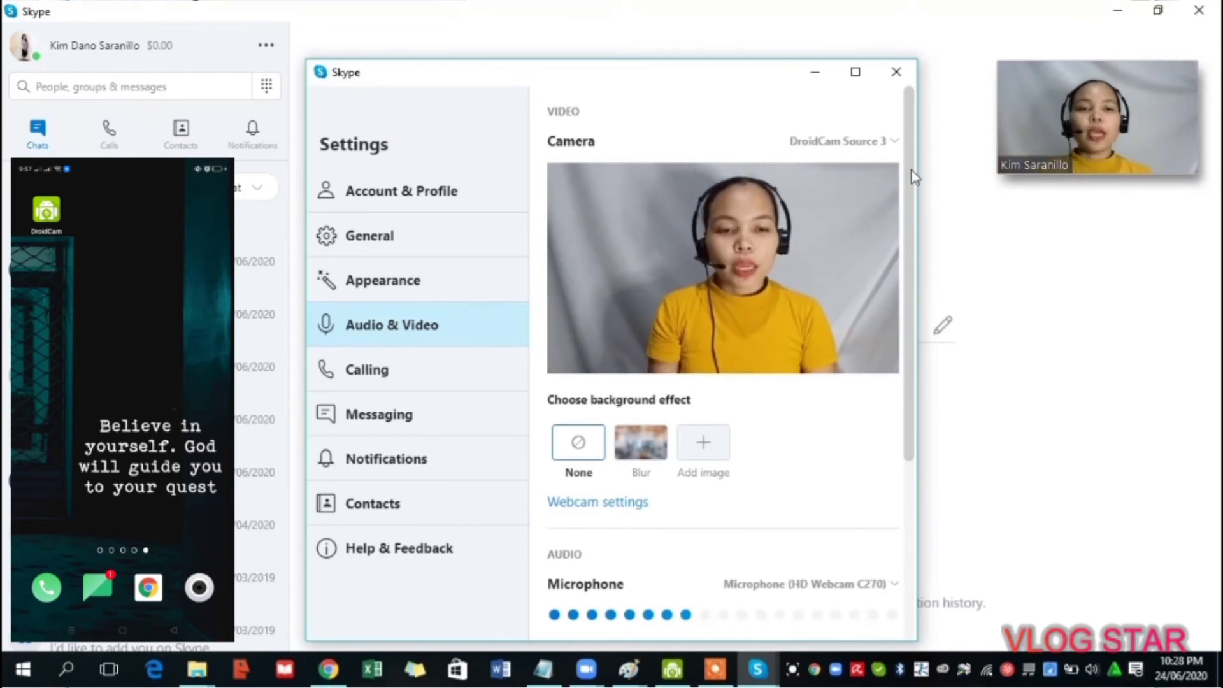
# Select Microphone (DroidCam Virtual Audio) in the Audio section's Microphone dropdown.
pyautogui.scroll(-1, 911, 170)
pyautogui.scroll(1, 912, 161)
pyautogui.moveTo(914, 158); pyautogui.dragTo(915, 269)
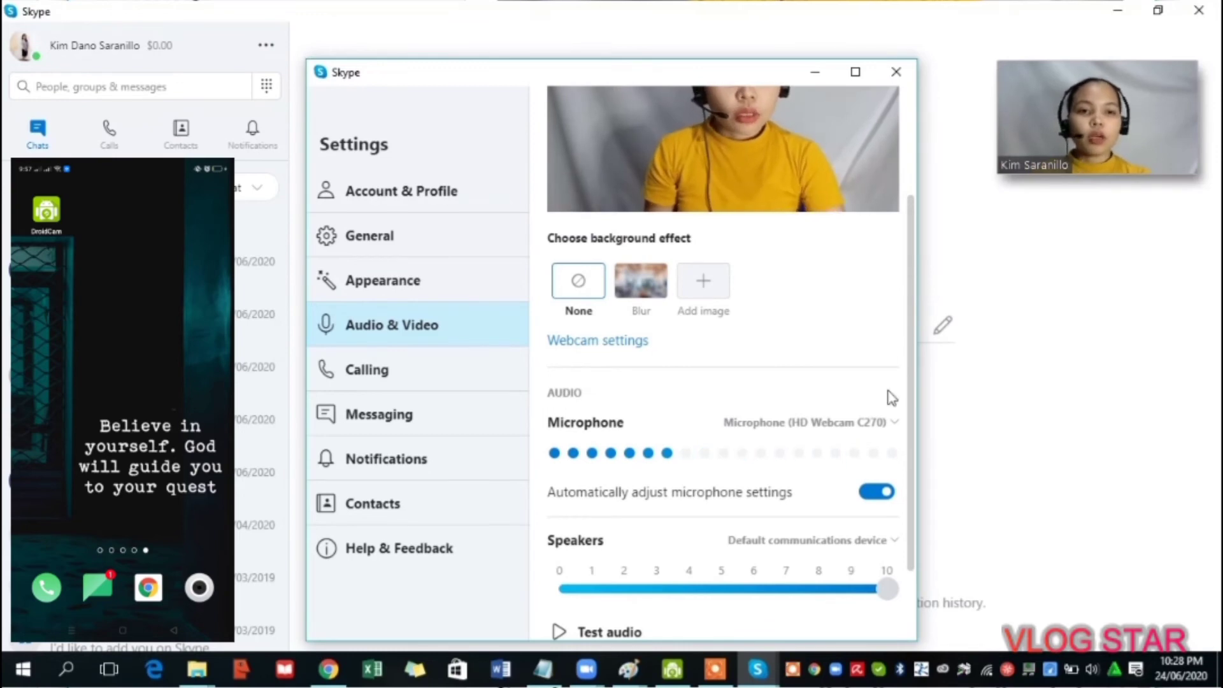
pyautogui.click(887, 428)
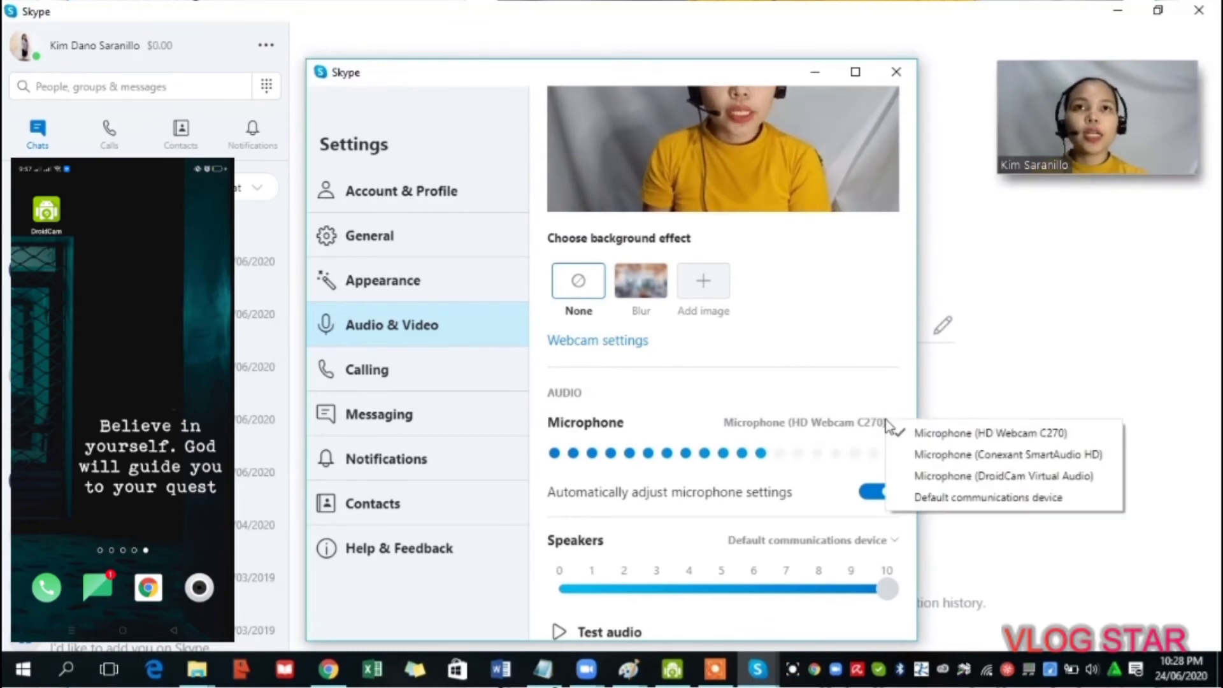
pyautogui.click(947, 476)
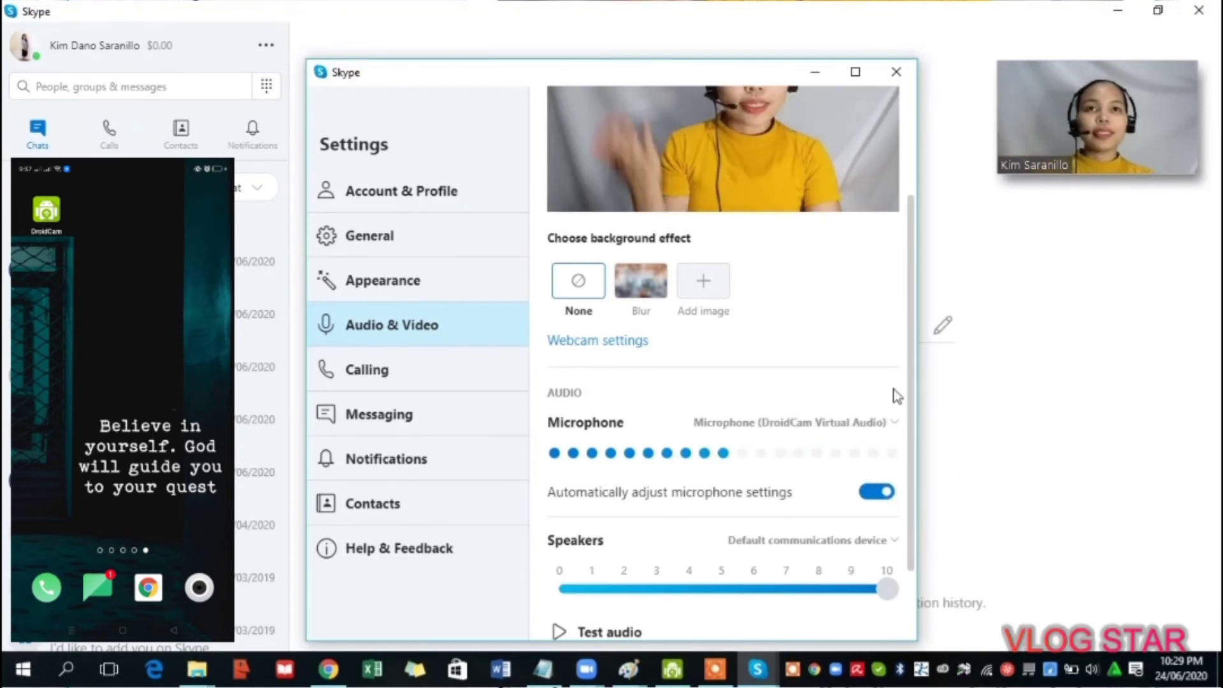
# Switch to the General settings page.
pyautogui.scroll(3, 912, 344)
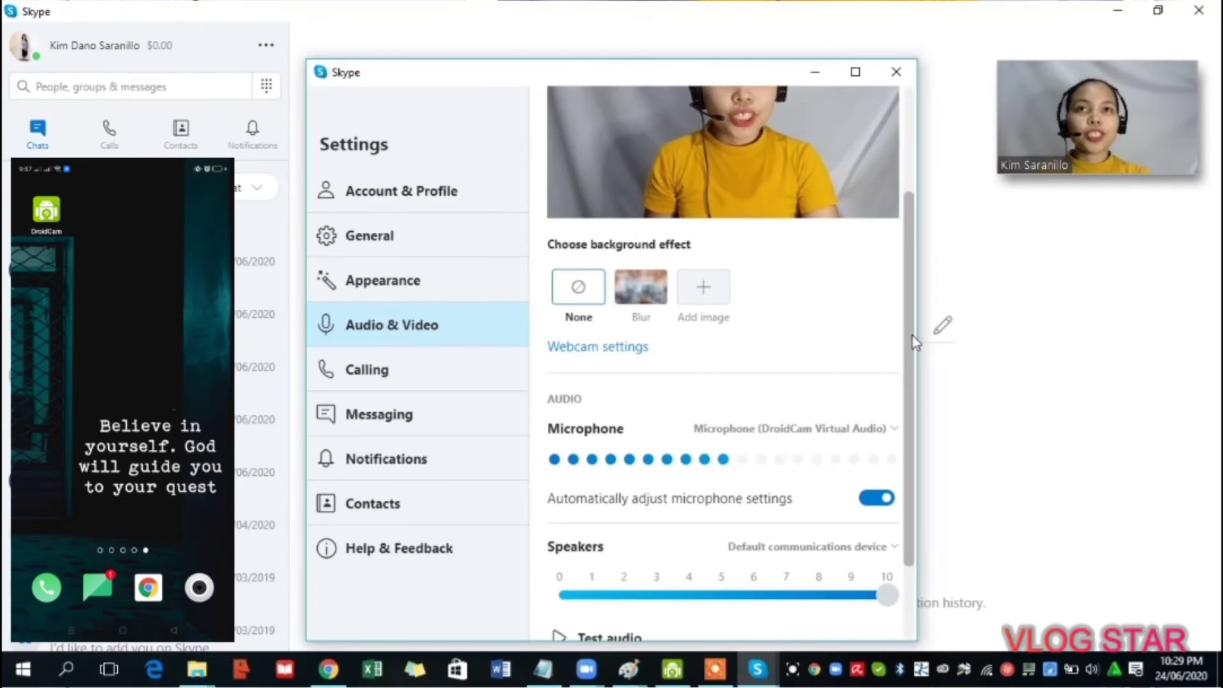
pyautogui.scroll(-5, 912, 354)
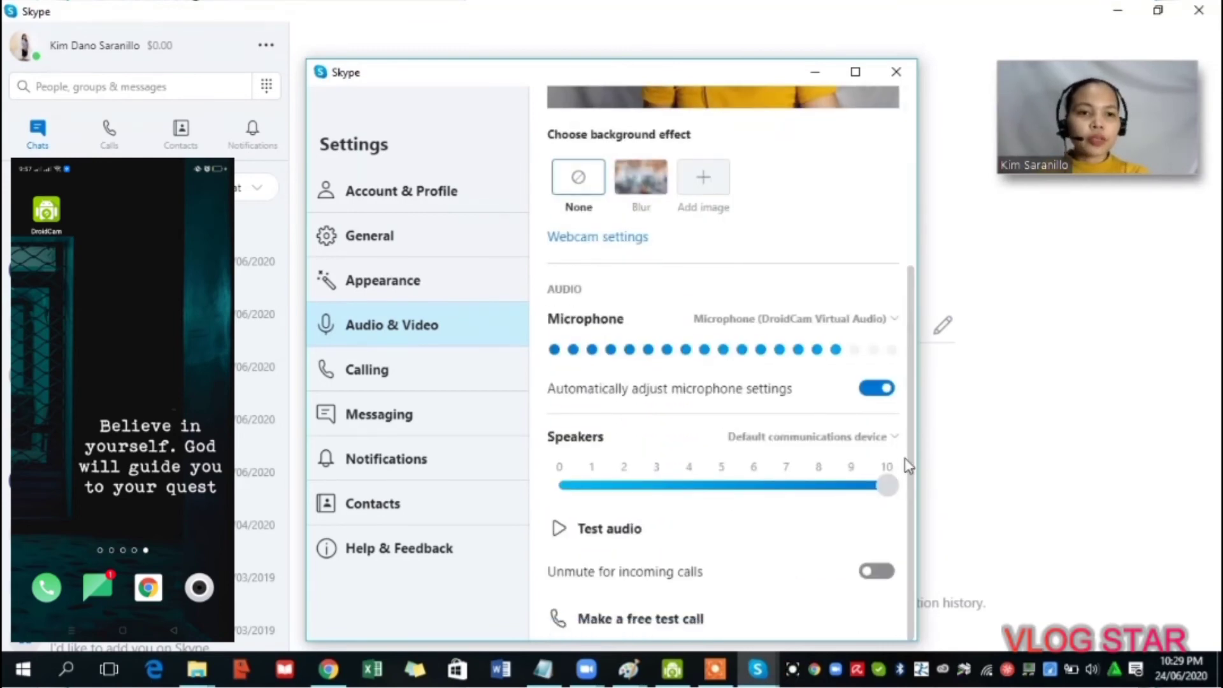
pyautogui.scroll(6, 915, 293)
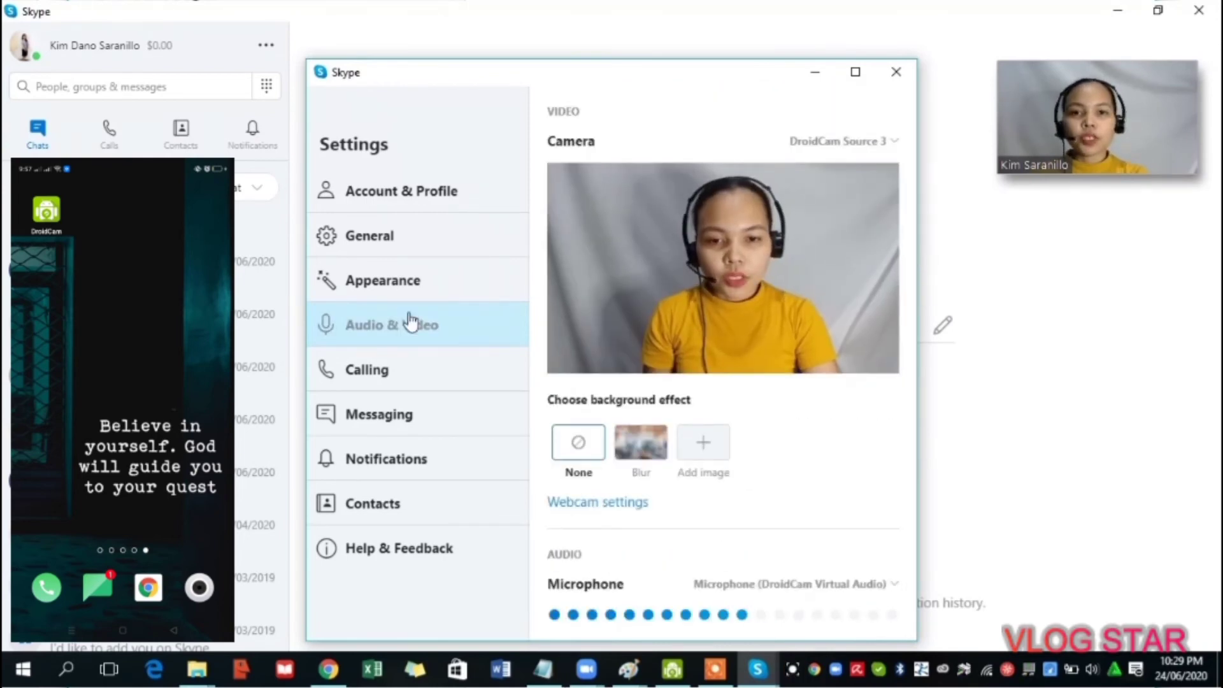
pyautogui.click(384, 244)
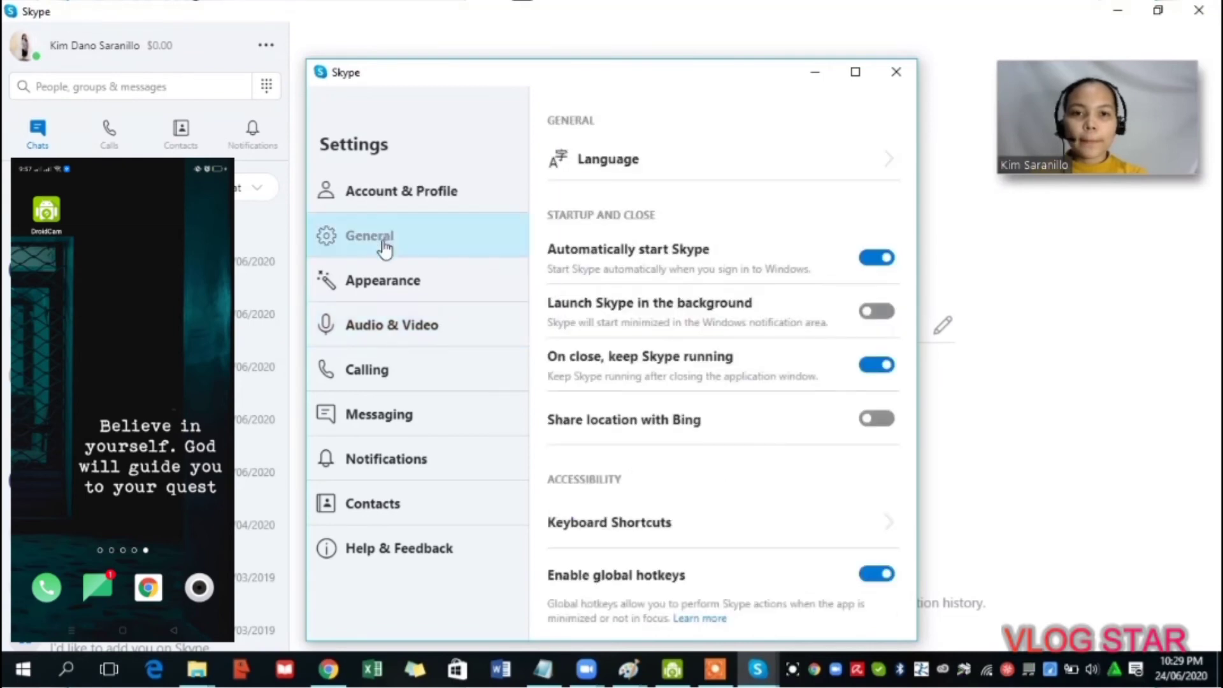
# Review the Audio & Video settings to confirm DroidCam is the camera and microphone.
pyautogui.click(388, 330)
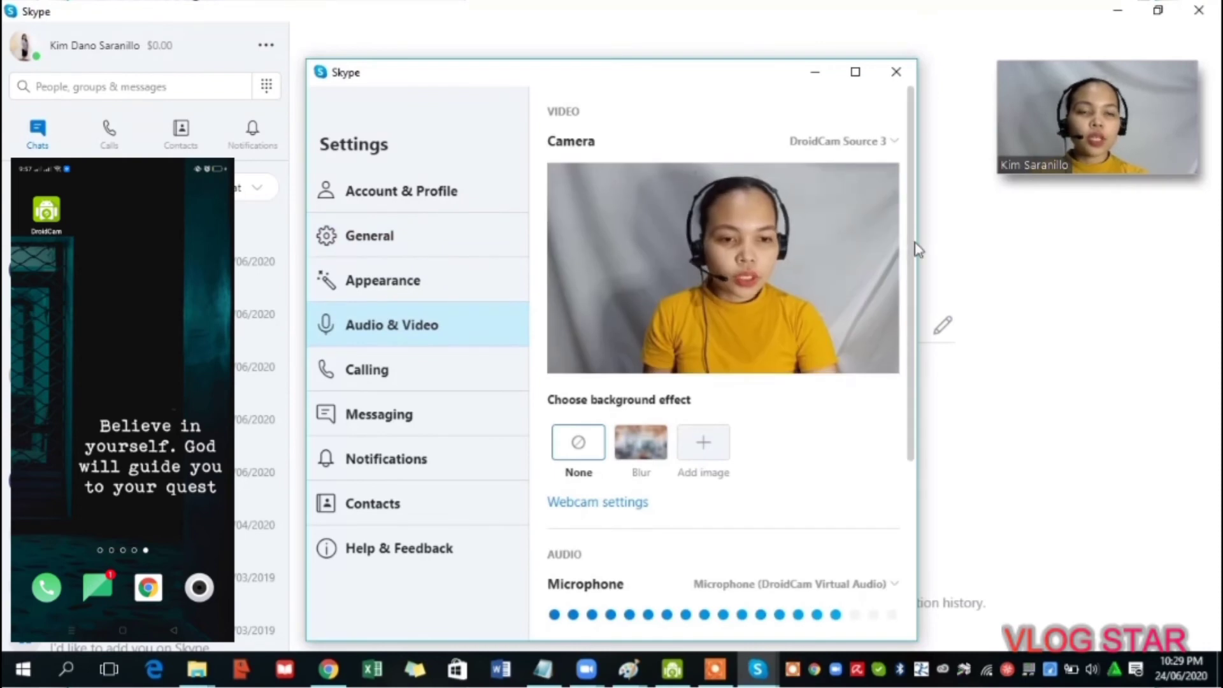
pyautogui.scroll(-3, 914, 318)
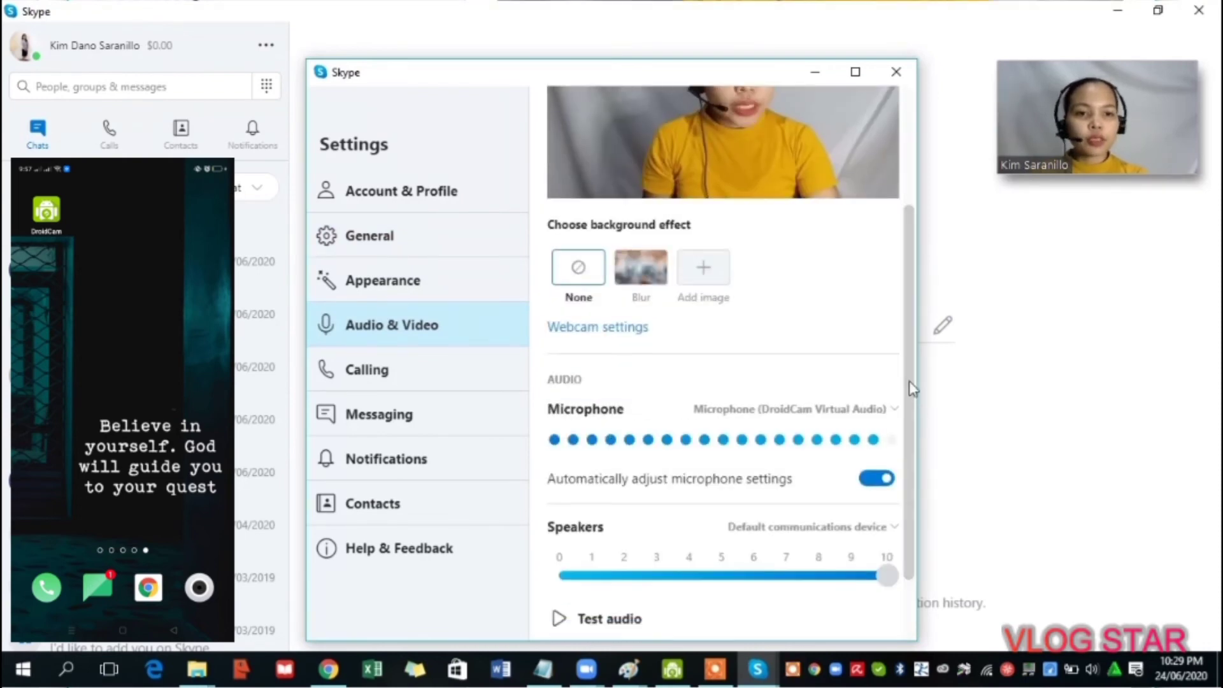
pyautogui.moveTo(912, 388); pyautogui.dragTo(912, 450)
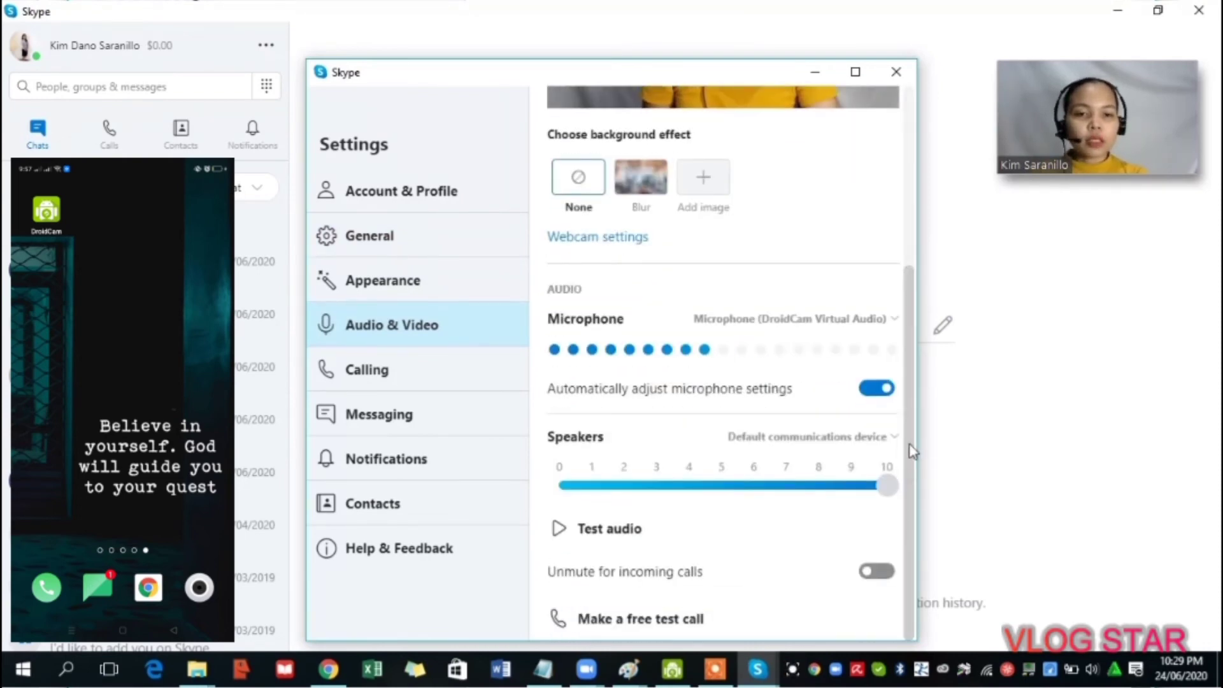
pyautogui.scroll(2, 912, 411)
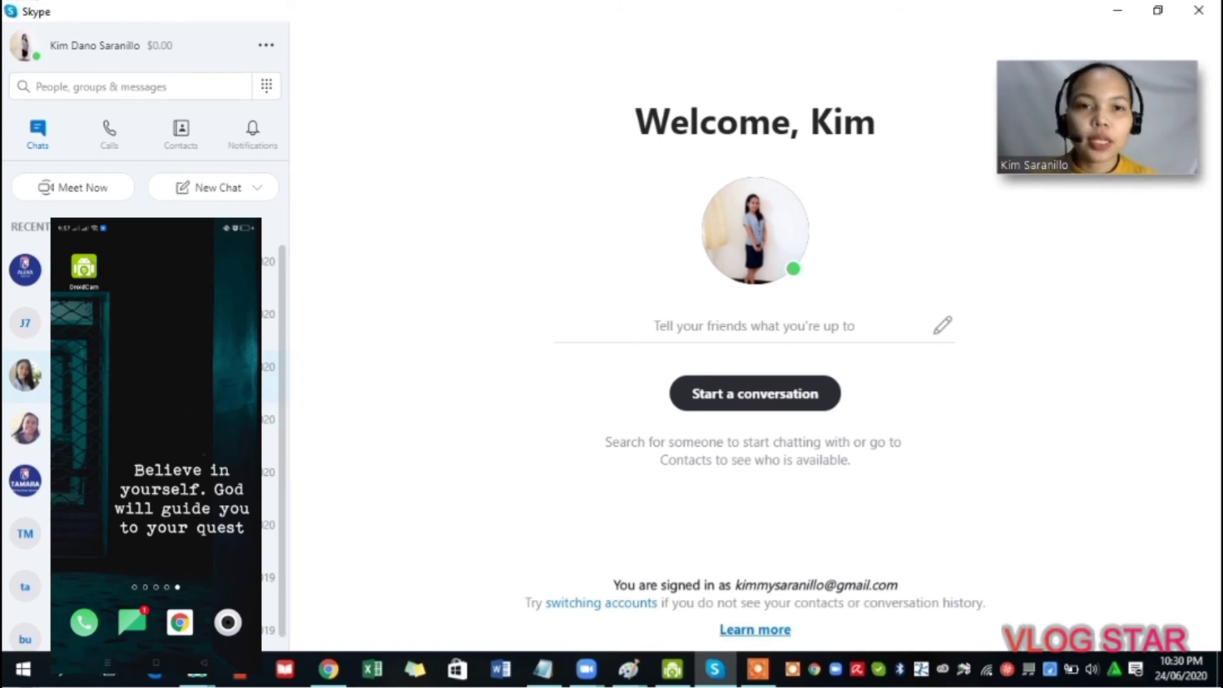
# Open a recent contact's chat and start a video call from the conversation header.
pyautogui.click(146, 376)
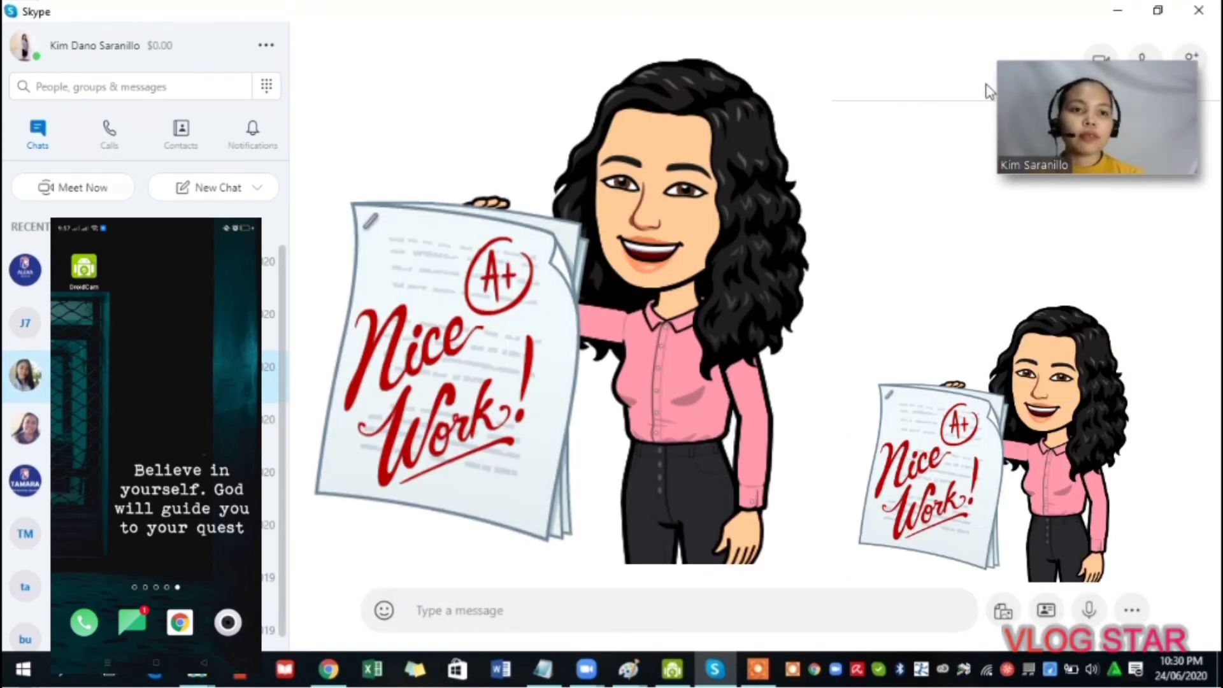
pyautogui.moveTo(1017, 93)
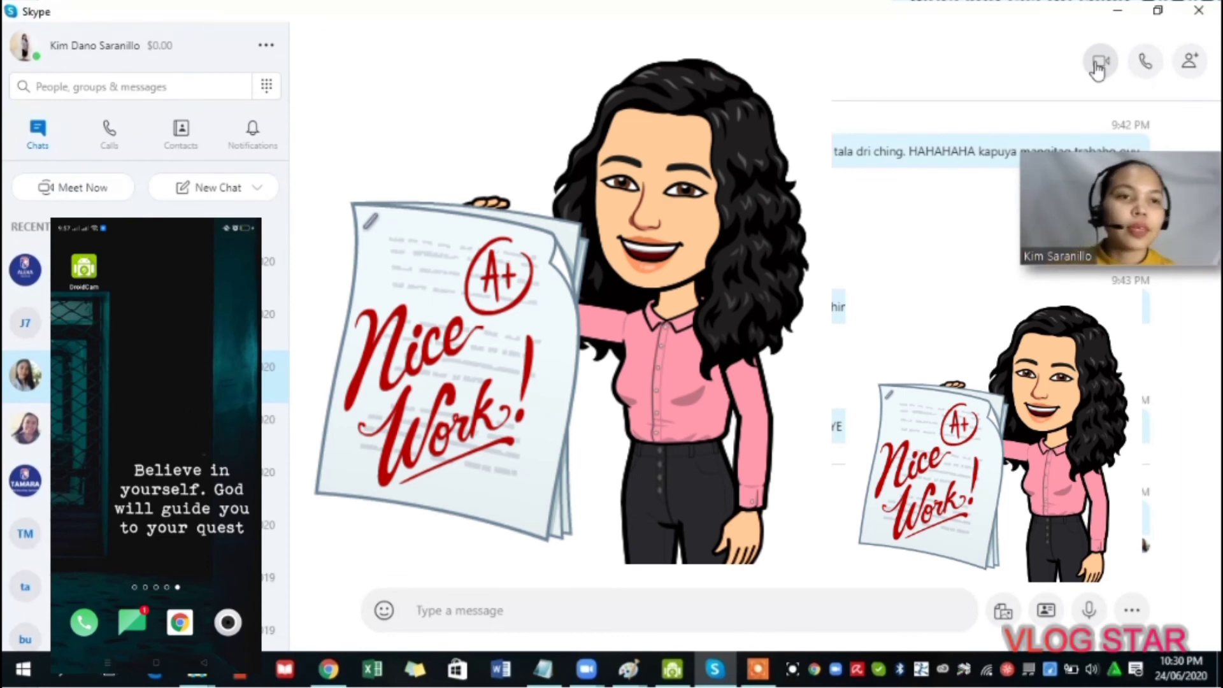
pyautogui.click(1098, 65)
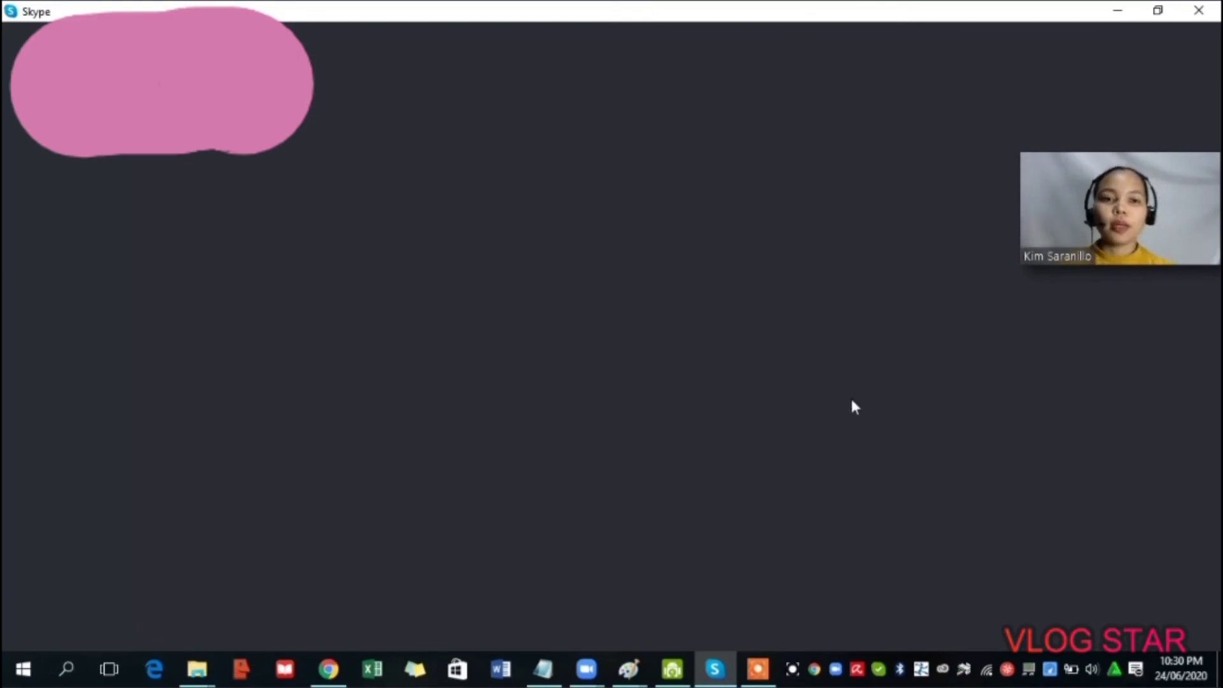